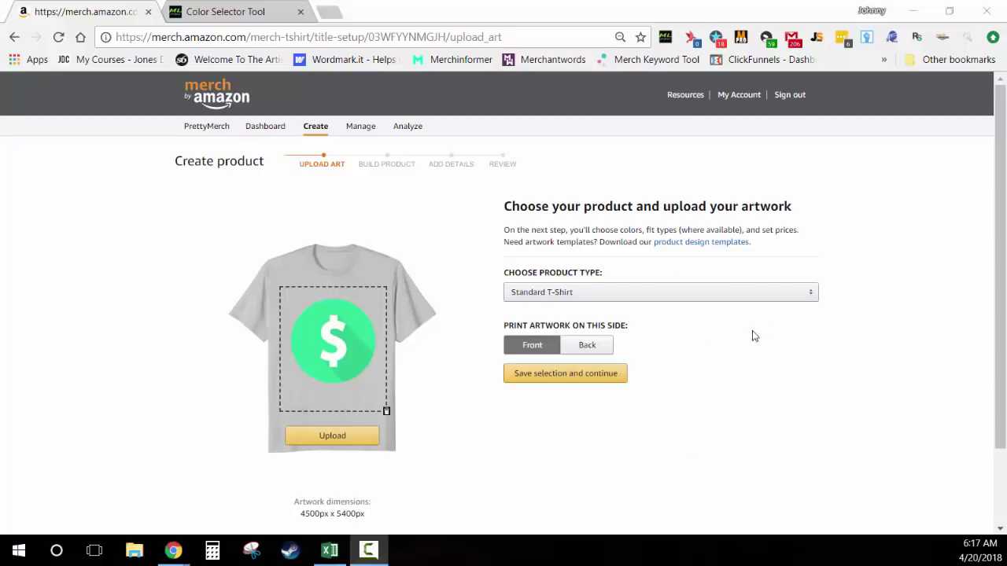
# Look over the product type list and close it without changing anything
pyautogui.click(755, 293)
pyautogui.click(872, 304)
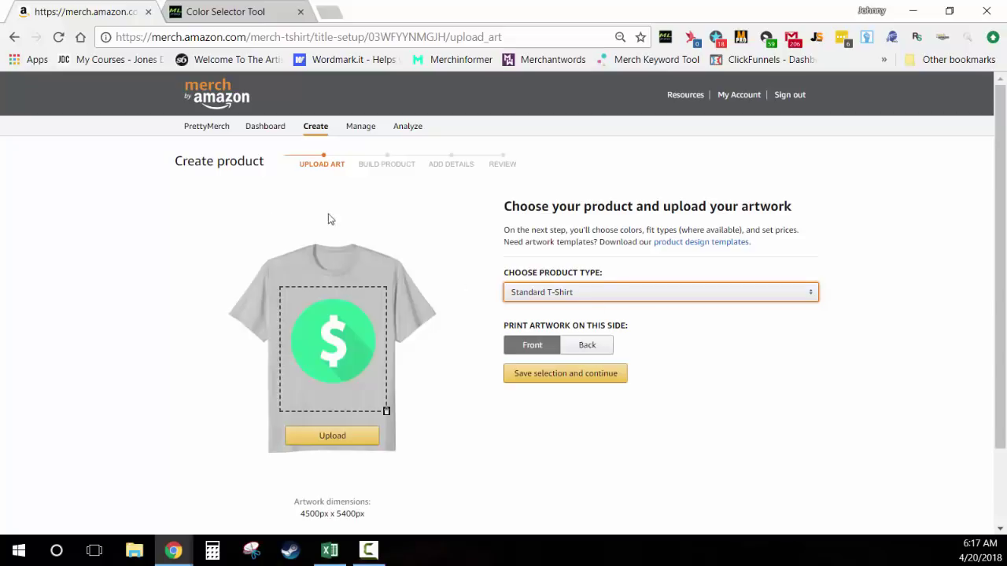
pyautogui.click(264, 203)
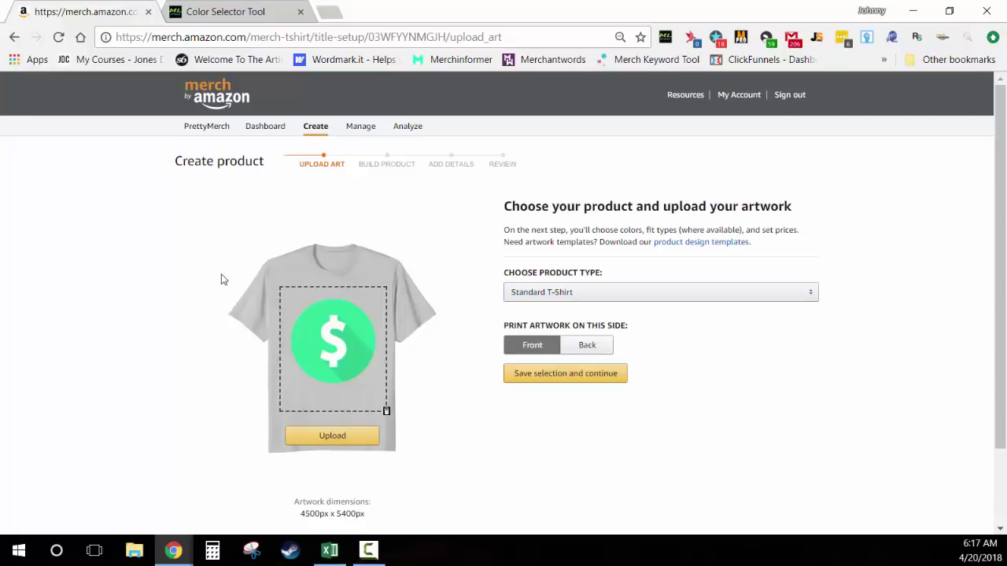
# Cycle the product through Premium, Long Sleeve, Sweatshirt and Hoodie hotkeys, back to Standard T-Shirt
pyautogui.hotkey('alt', '2')
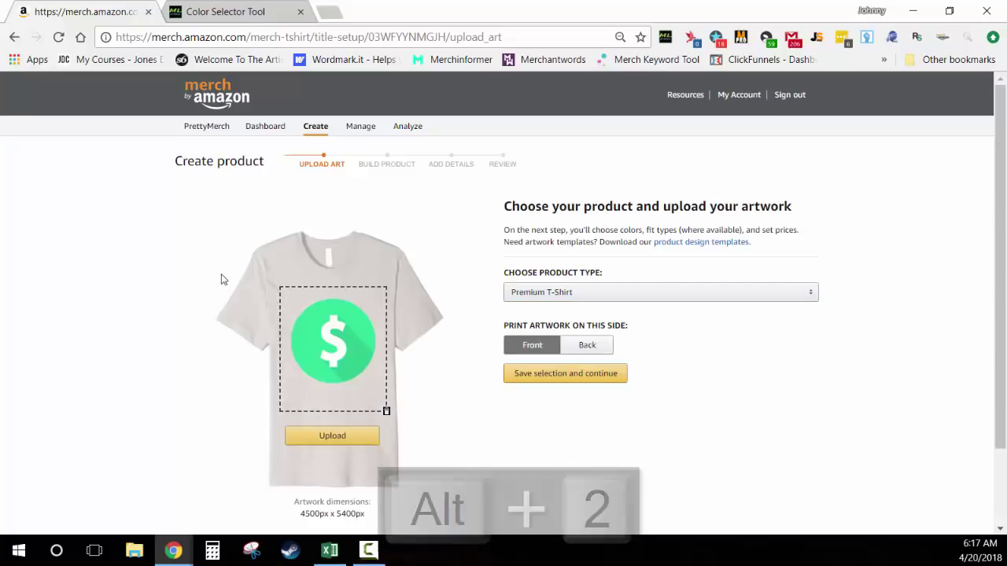
pyautogui.hotkey('alt', '3')
pyautogui.hotkey('alt', '4')
pyautogui.hotkey('alt', '4')
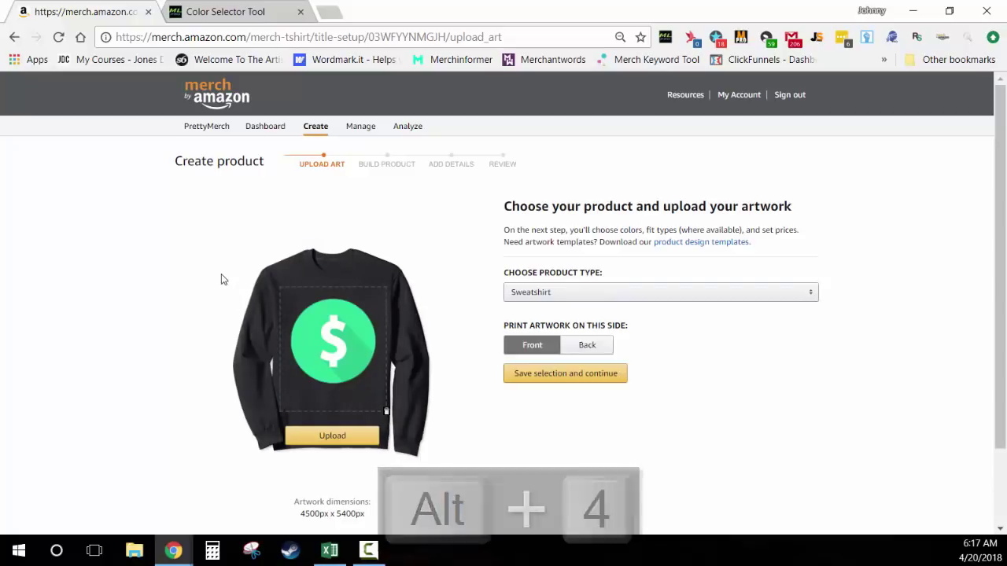
pyautogui.hotkey('alt', '5')
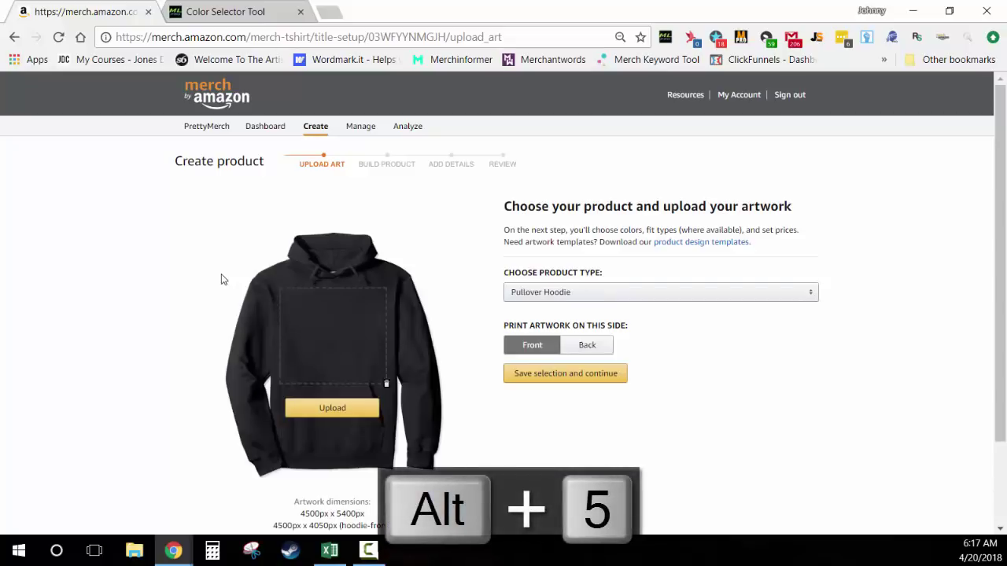
pyautogui.hotkey('alt', '3')
pyautogui.hotkey('alt', '5')
pyautogui.hotkey('alt', '3')
pyautogui.hotkey('alt', '2')
pyautogui.hotkey('alt', '1')
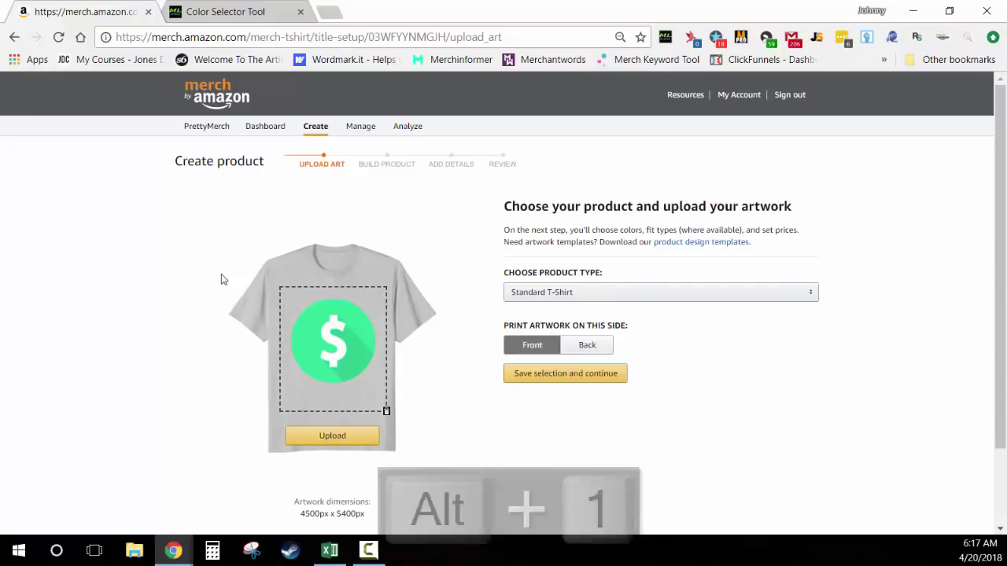
# Try Hoodie and Sweatshirt again, return to Standard T-Shirt and save with Ctrl+Enter
pyautogui.hotkey('alt', '5')
pyautogui.hotkey('alt', '4')
pyautogui.hotkey('alt', '1')
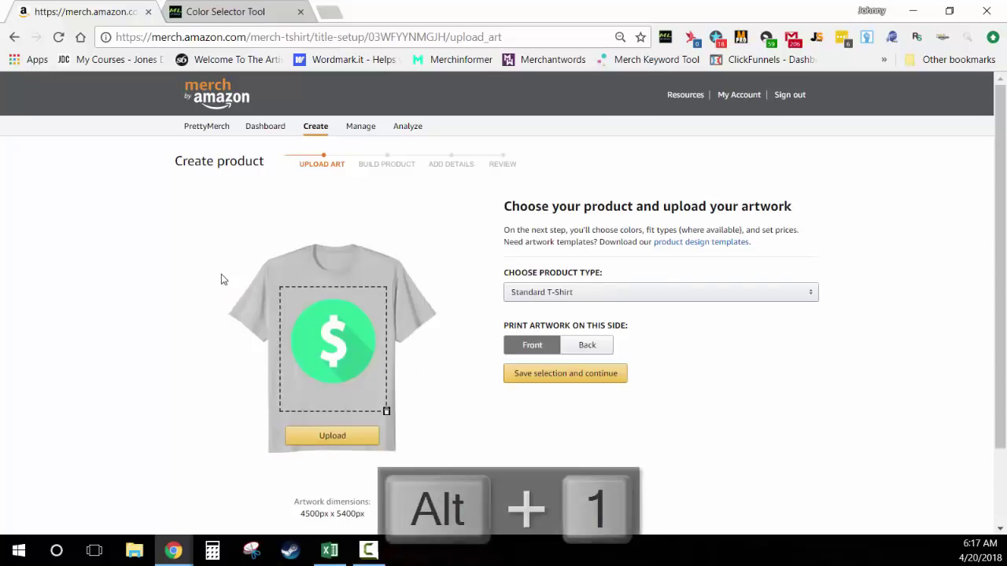
pyautogui.hotkey('ctrl', 'Return')
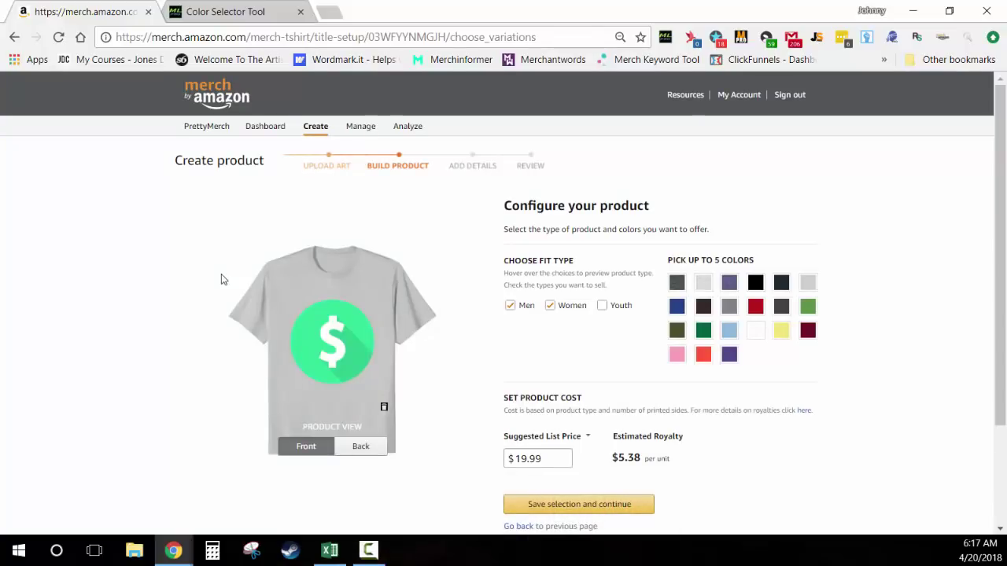
# Export the Data Machine Defaults CSV from the Color Selector Tool tab and open it from the download bar
pyautogui.click(254, 19)
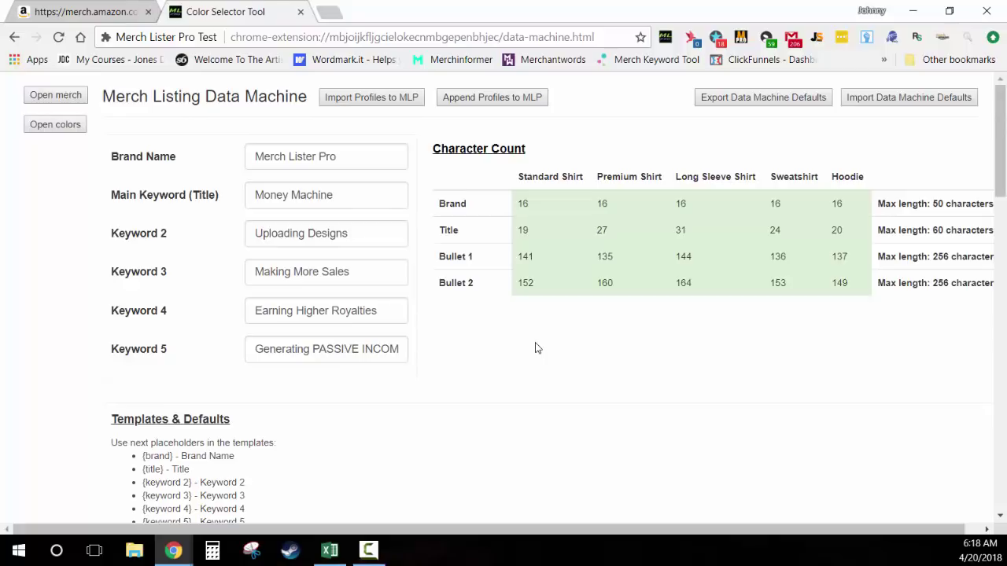
pyautogui.scroll(-2, 534, 348)
pyautogui.scroll(-1, 535, 348)
pyautogui.scroll(-2, 535, 315)
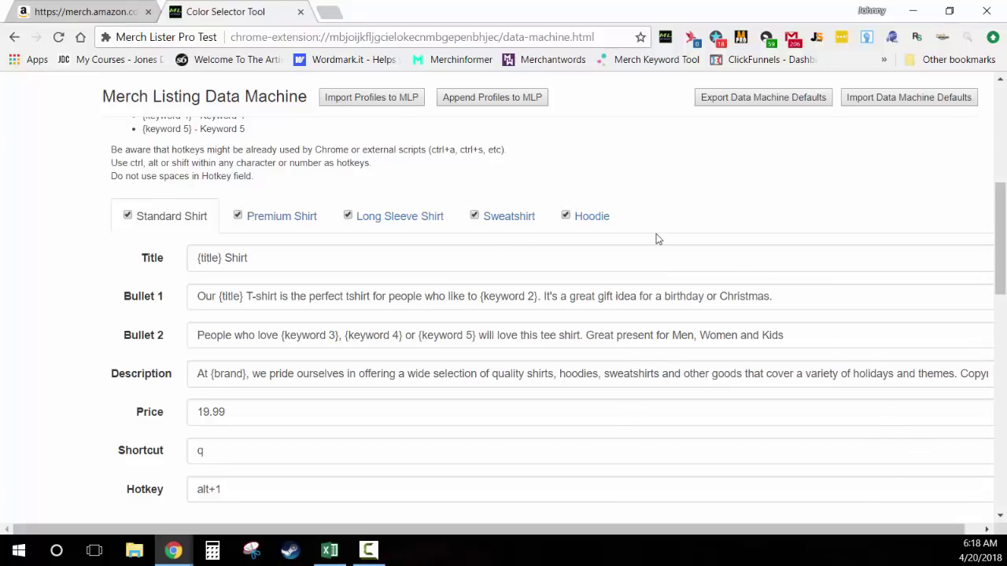
pyautogui.click(870, 104)
pyautogui.scroll(1, 534, 393)
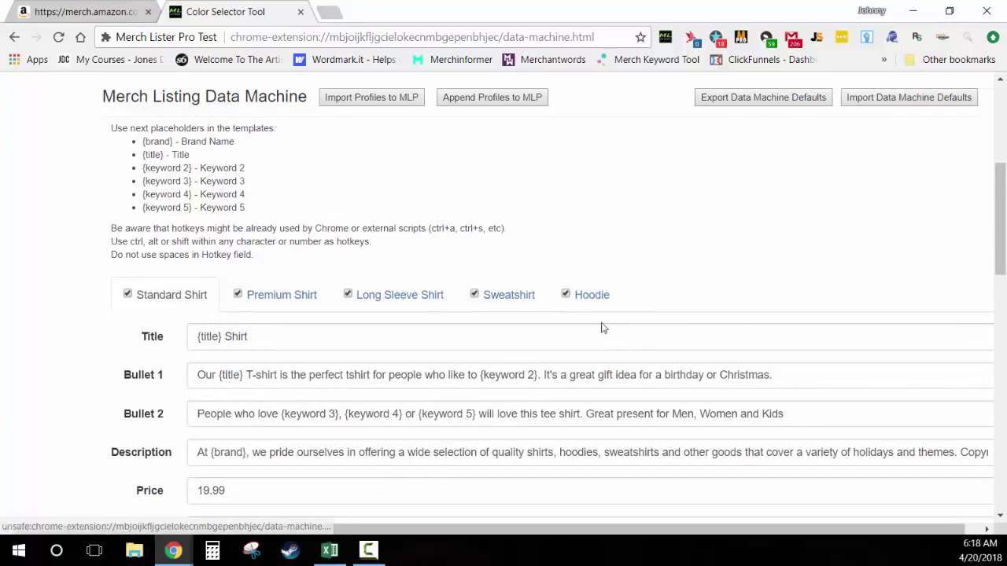
pyautogui.click(781, 101)
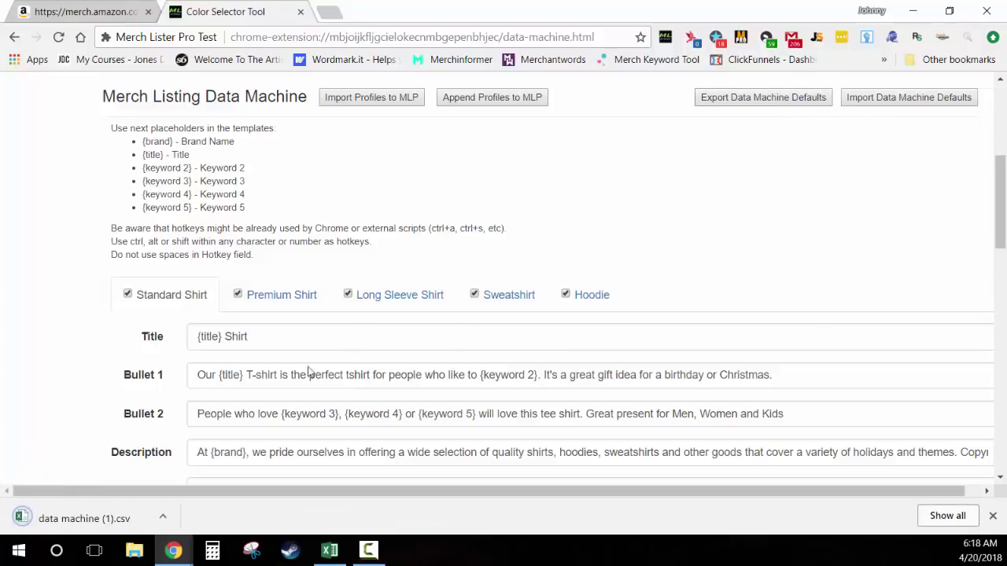
pyautogui.click(105, 518)
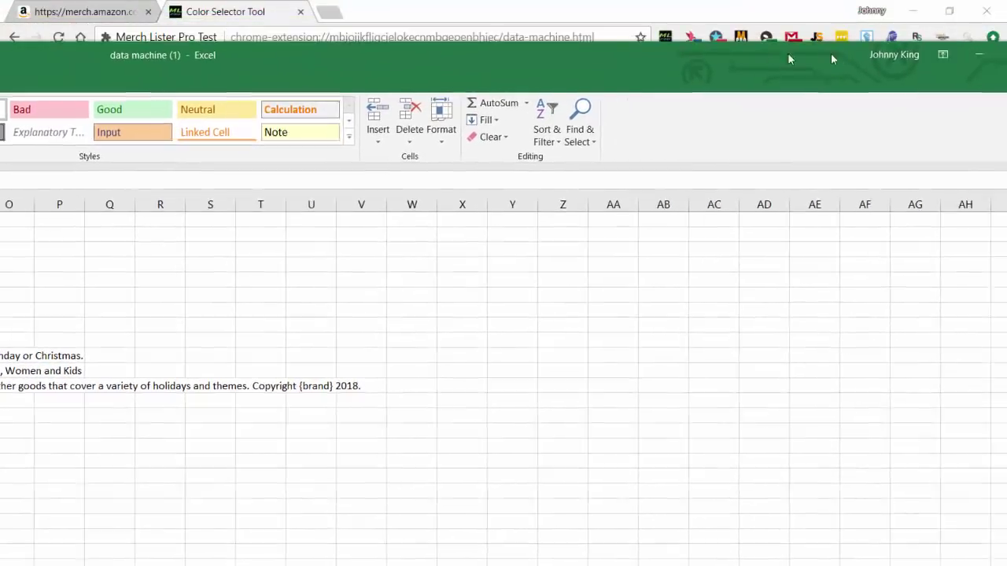
# Maximize Excel, review the profile templates sheet and its file info, then close Excel
pyautogui.click(961, 55)
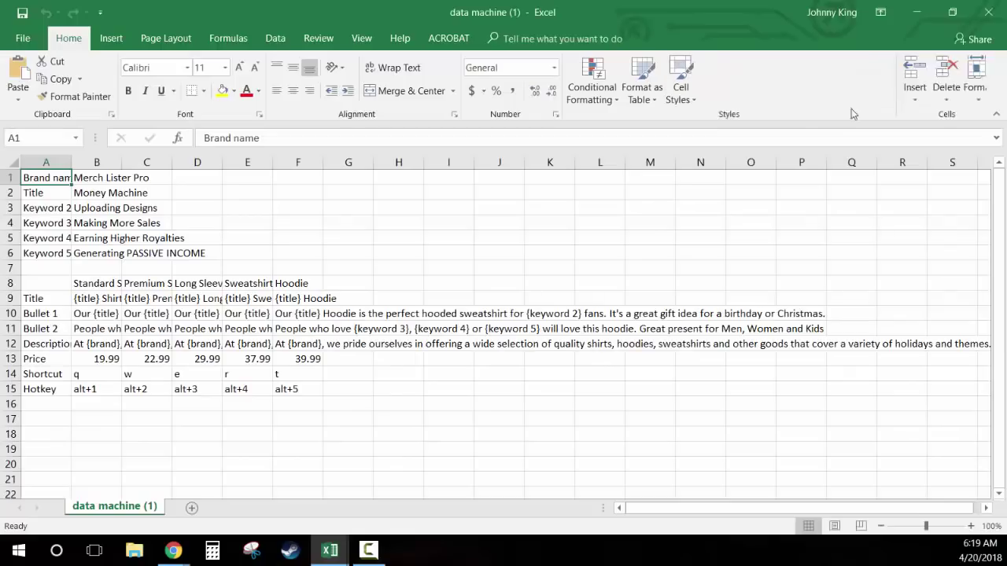
pyautogui.click(23, 39)
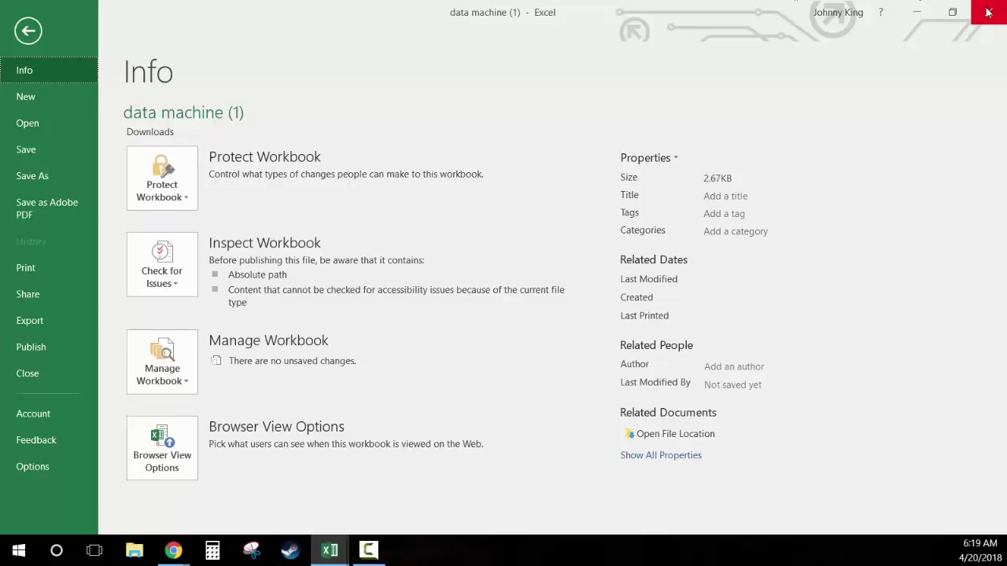
pyautogui.click(988, 12)
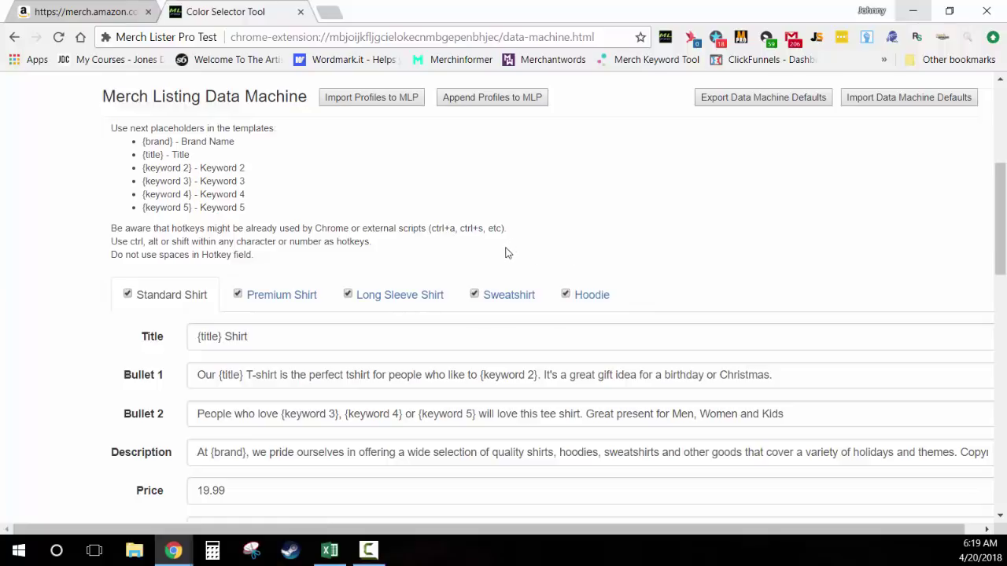
# Untick the Premium Shirt and Long Sleeve Shirt templates to exclude them from import
pyautogui.scroll(2, 527, 228)
pyautogui.scroll(-1, 539, 285)
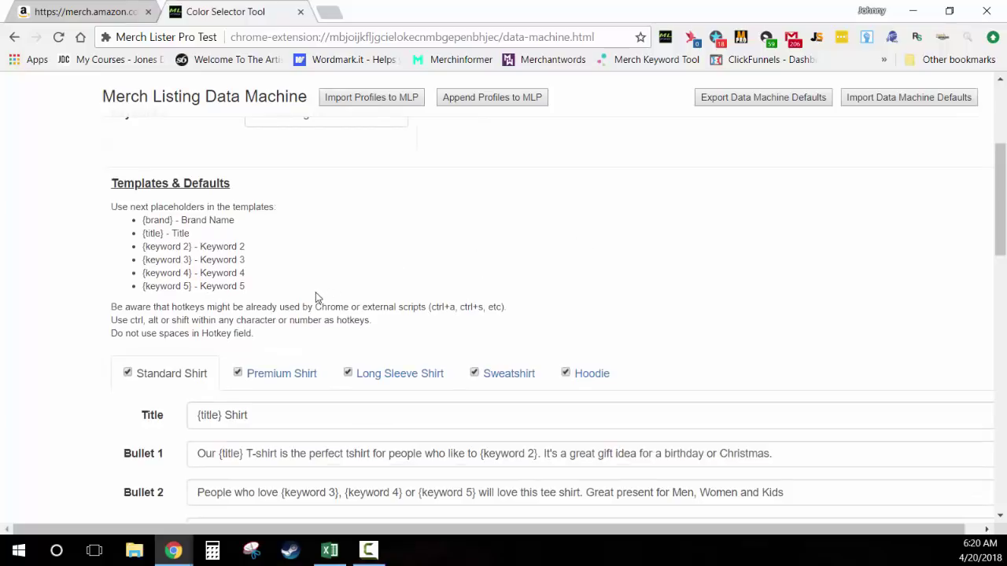
pyautogui.scroll(3, 316, 292)
pyautogui.click(51, 101)
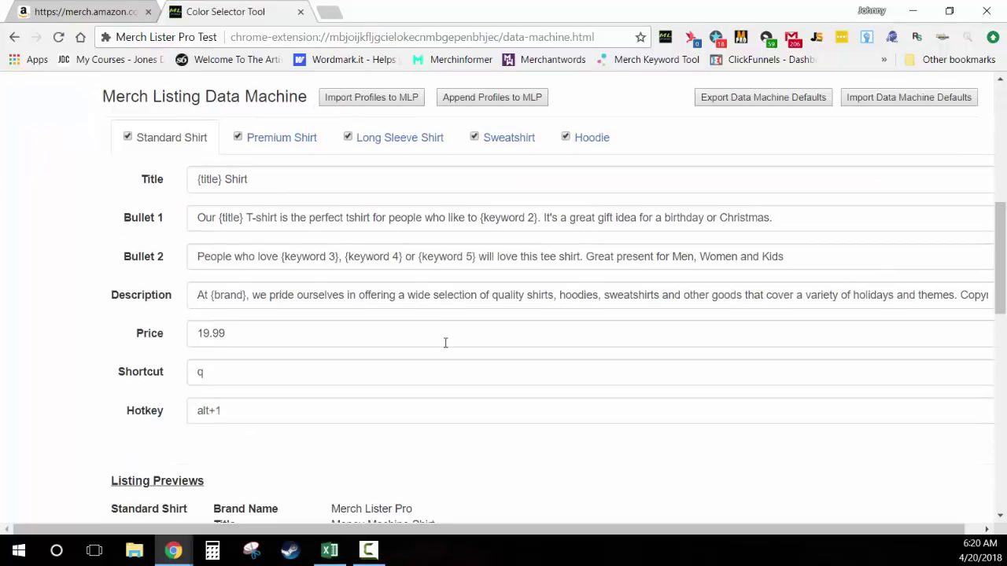
pyautogui.scroll(2, 445, 344)
pyautogui.click(238, 294)
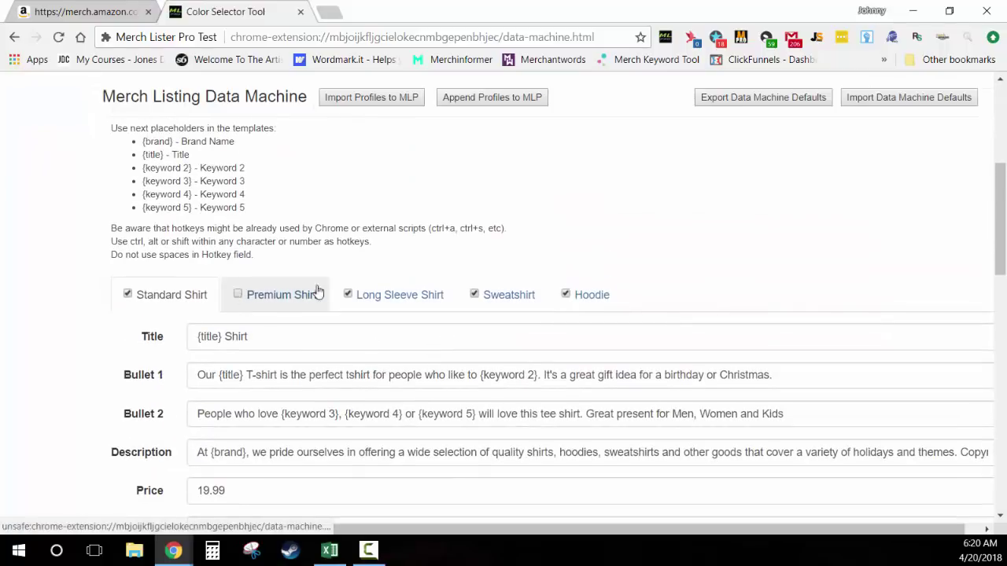
pyautogui.click(347, 294)
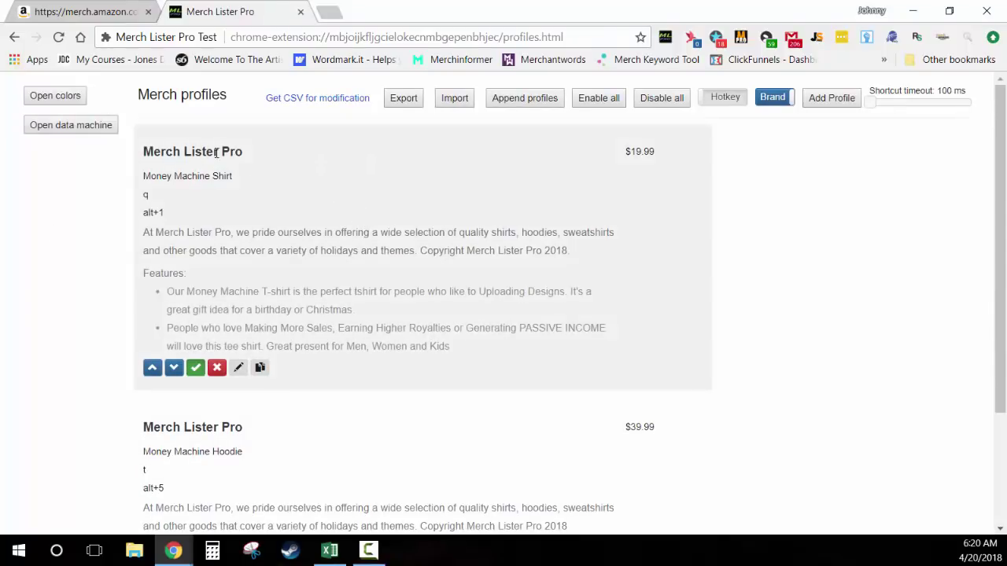
pyautogui.scroll(-2, 330, 382)
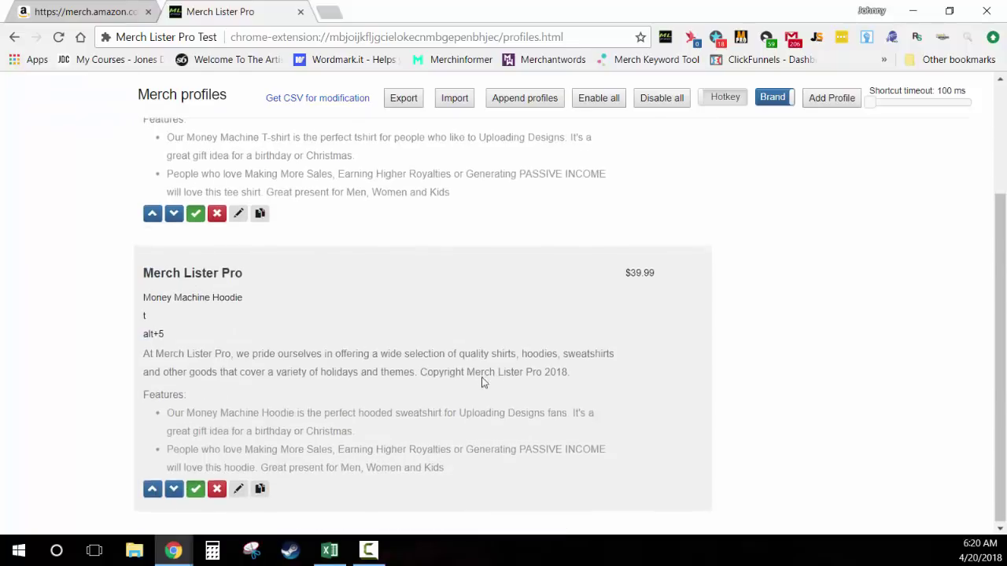
pyautogui.scroll(2, 482, 382)
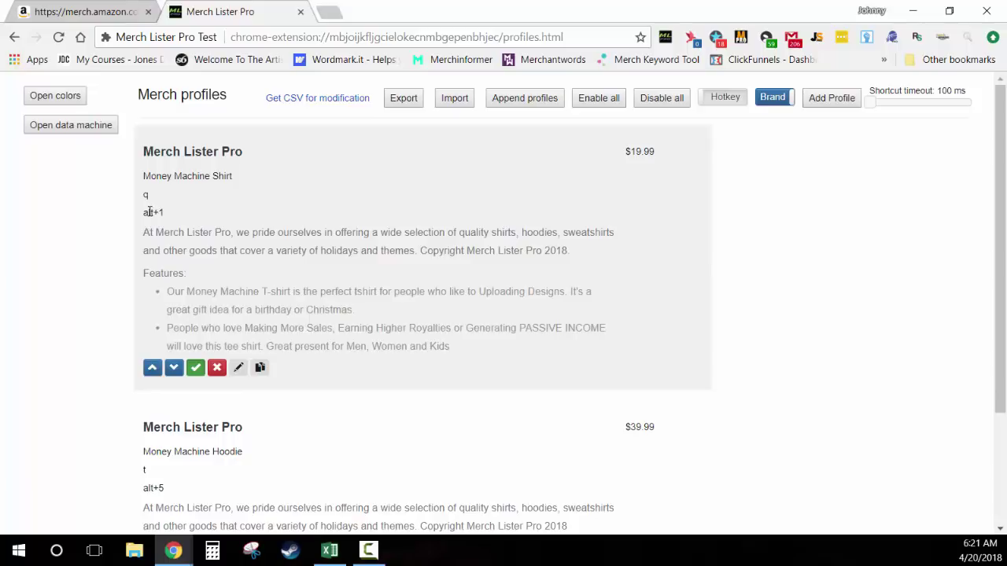
# Start a new blank profile, entering its shortcut and moving to the hotkey field
pyautogui.click(836, 101)
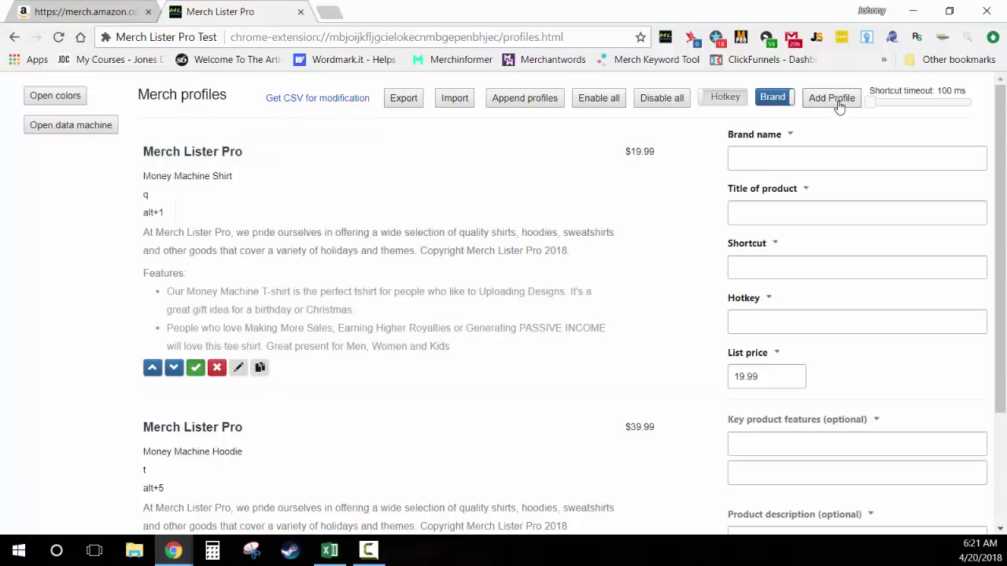
pyautogui.scroll(-2, 807, 283)
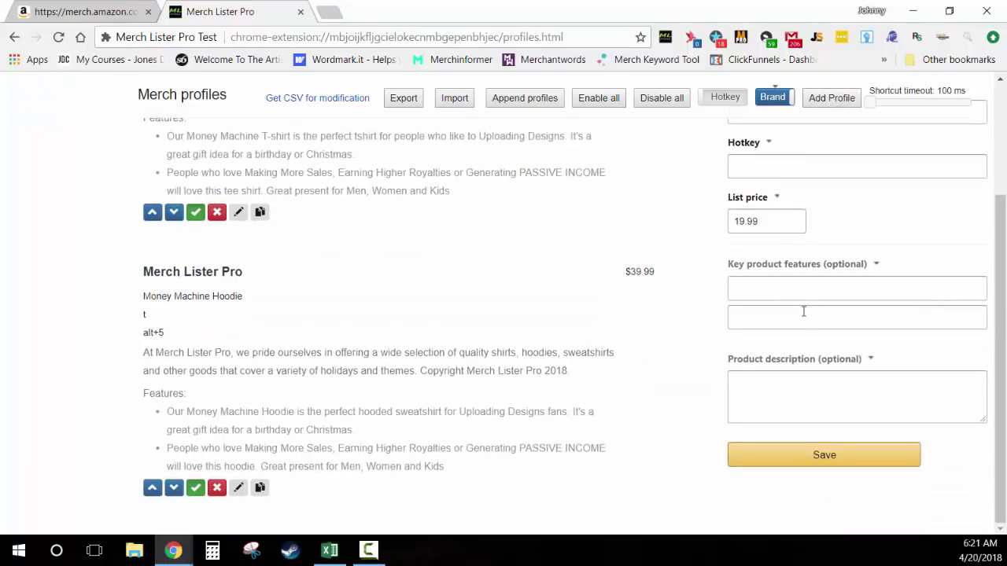
pyautogui.scroll(2, 803, 327)
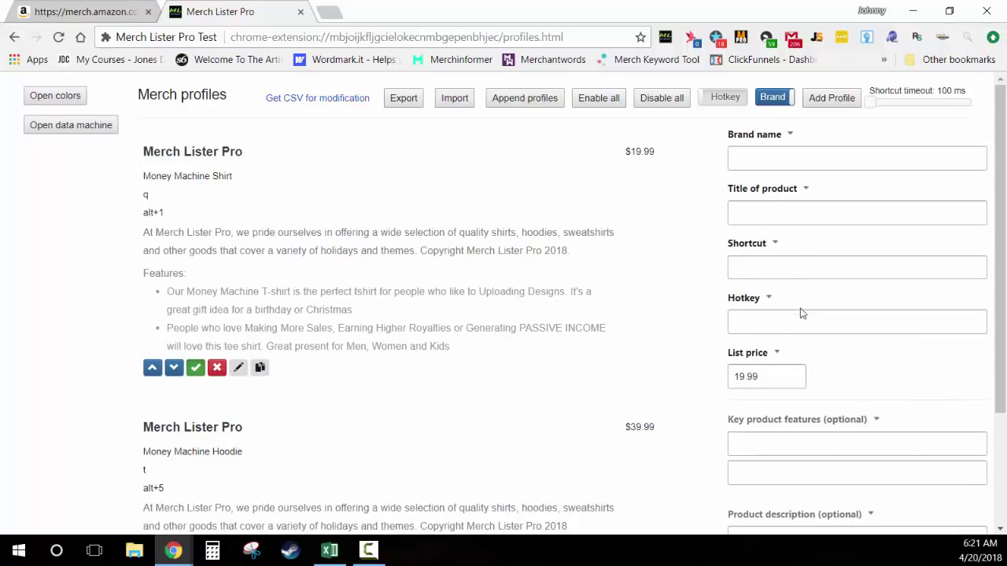
pyautogui.click(794, 269)
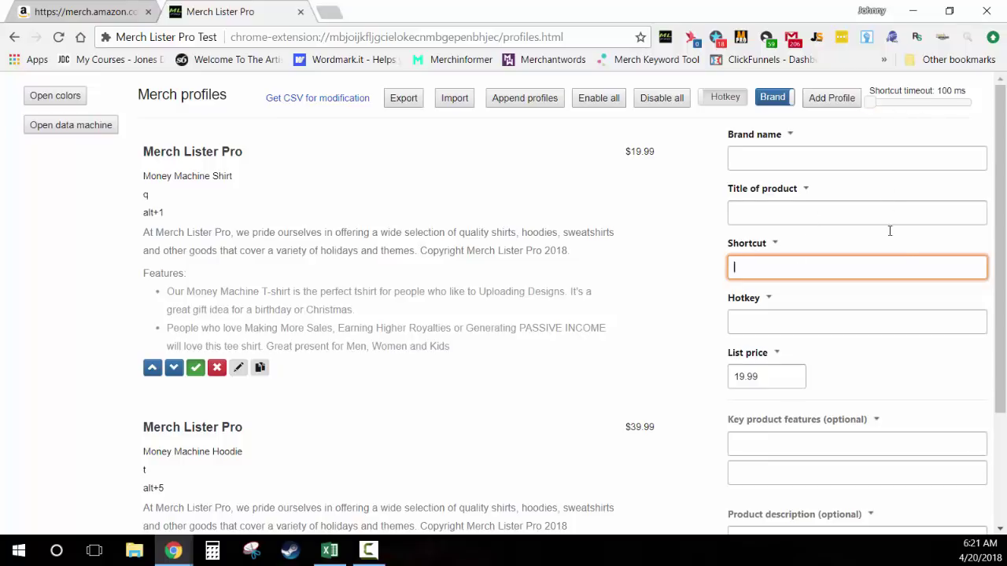
pyautogui.click(841, 319)
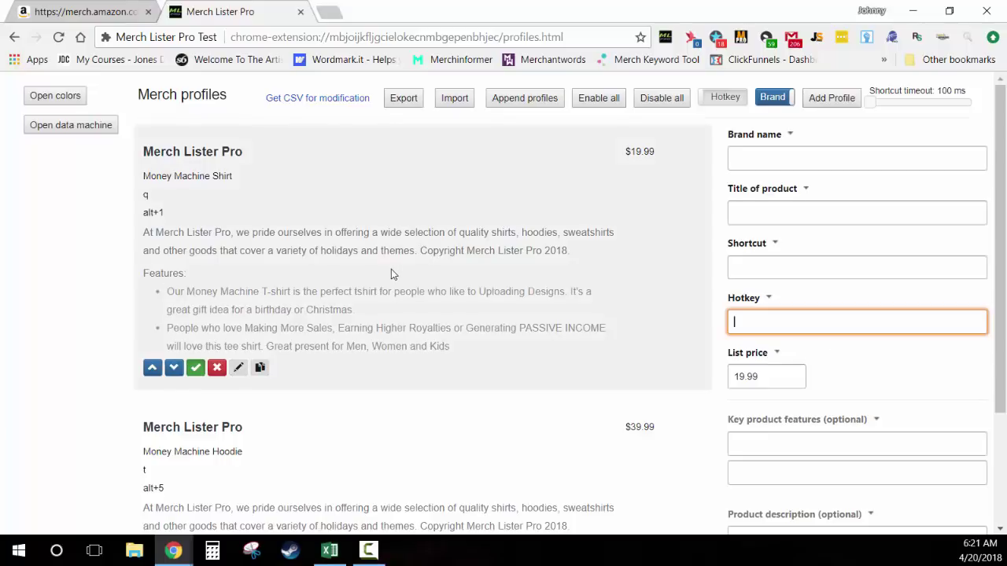
pyautogui.scroll(-2, 236, 330)
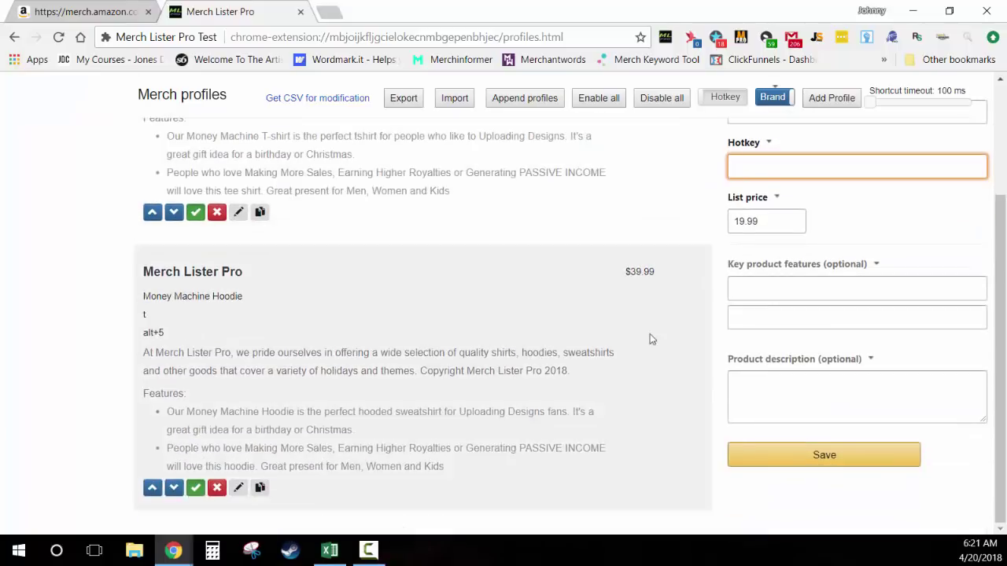
pyautogui.scroll(2, 652, 338)
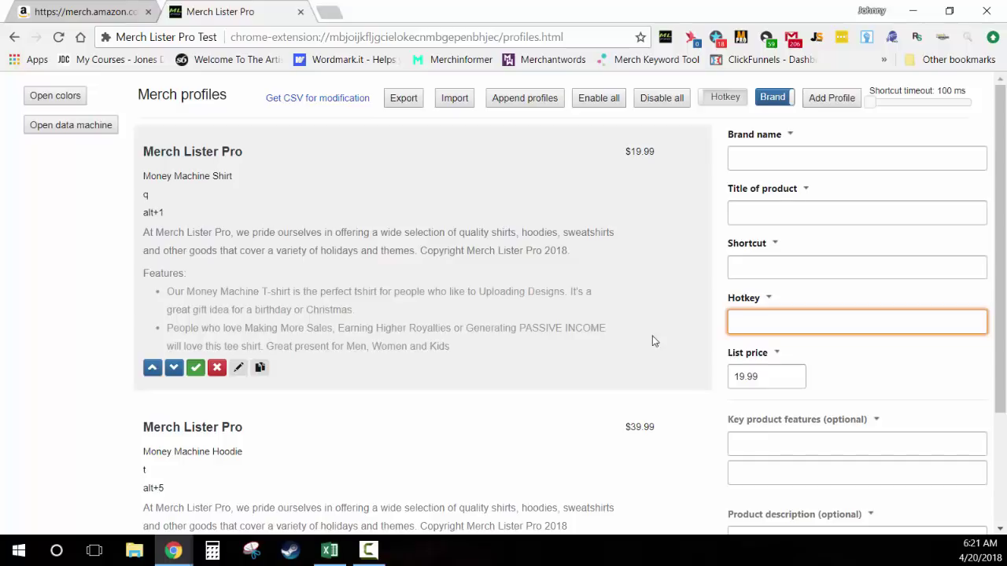
# Try Alt+1, Alt+2, Alt+A, Alt+V and Ctrl+2 as the hotkey, settling on Ctrl+1
pyautogui.hotkey('alt', '1')
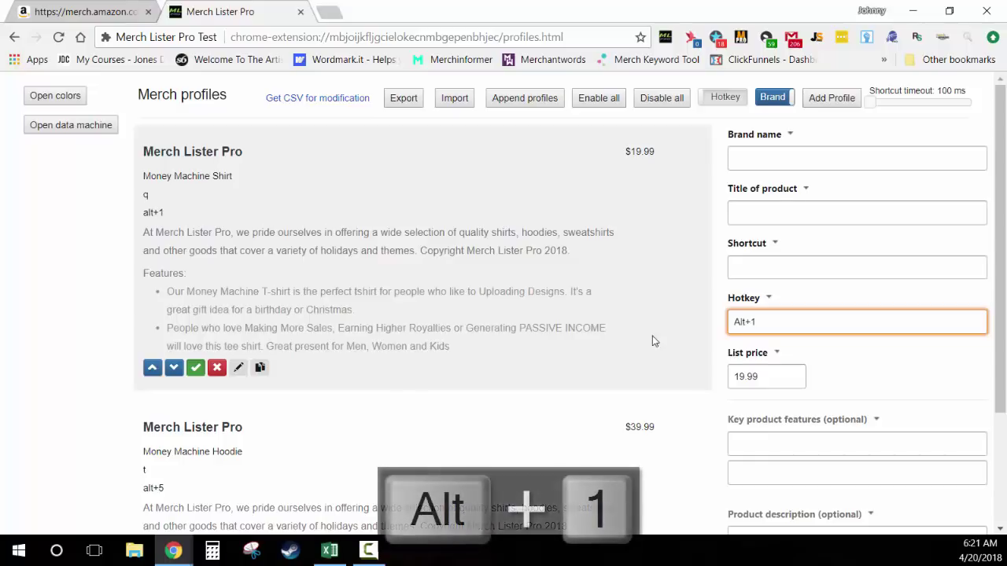
pyautogui.hotkey('alt', '2')
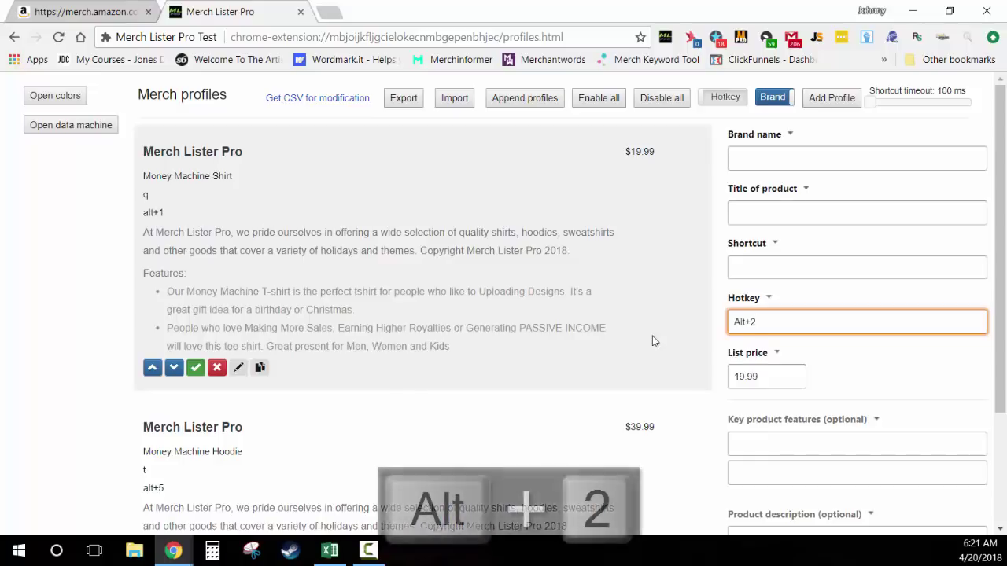
pyautogui.hotkey('alt', 'a')
pyautogui.hotkey('alt', 'v')
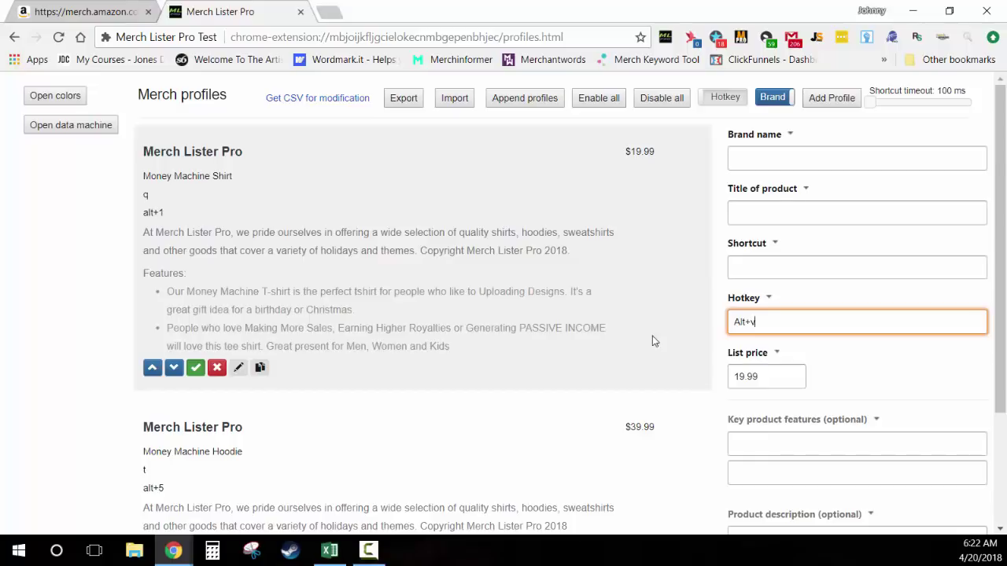
pyautogui.hotkey('ctrl', '1')
pyautogui.hotkey('ctrl', '2')
pyautogui.hotkey('ctrl', '1')
# Open the color profiles page and toggle its mode to Shortcut and back to Hotkey
pyautogui.click(110, 13)
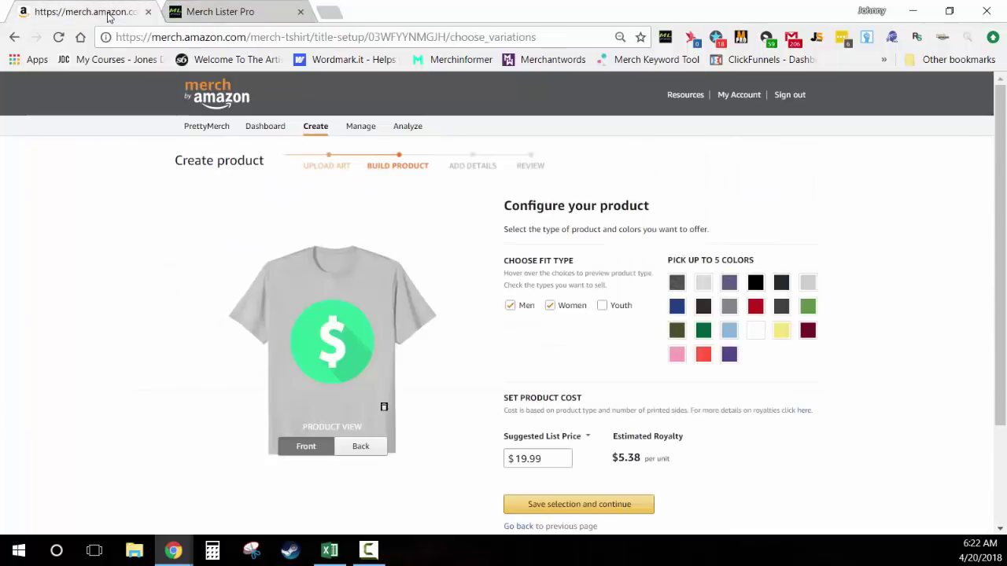
pyautogui.click(255, 13)
pyautogui.click(73, 95)
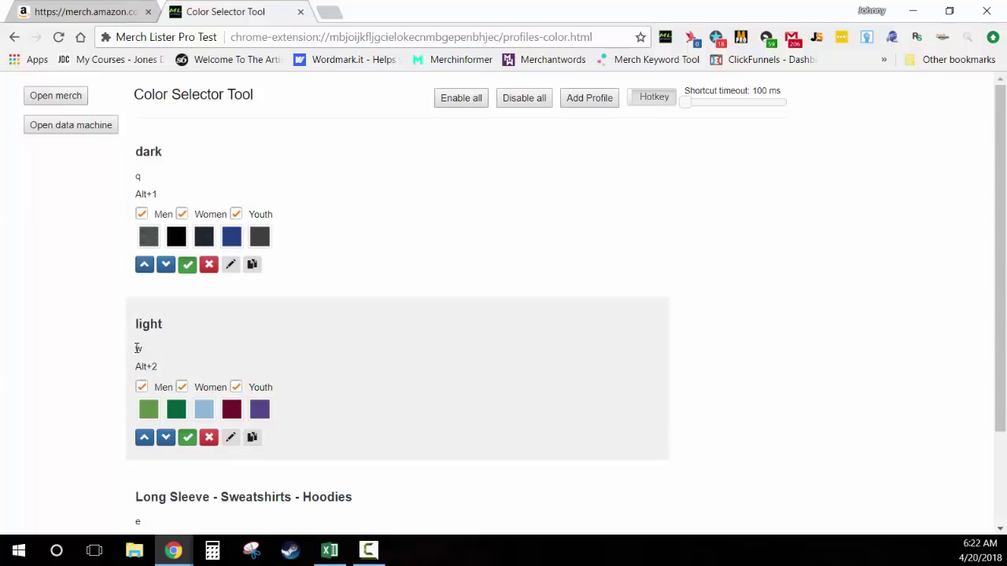
pyautogui.click(653, 100)
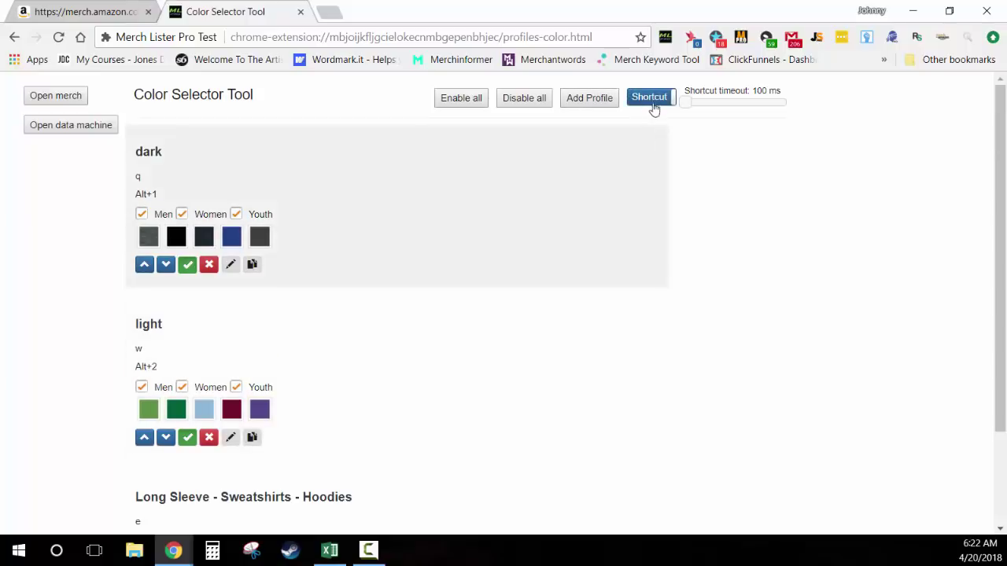
pyautogui.click(654, 100)
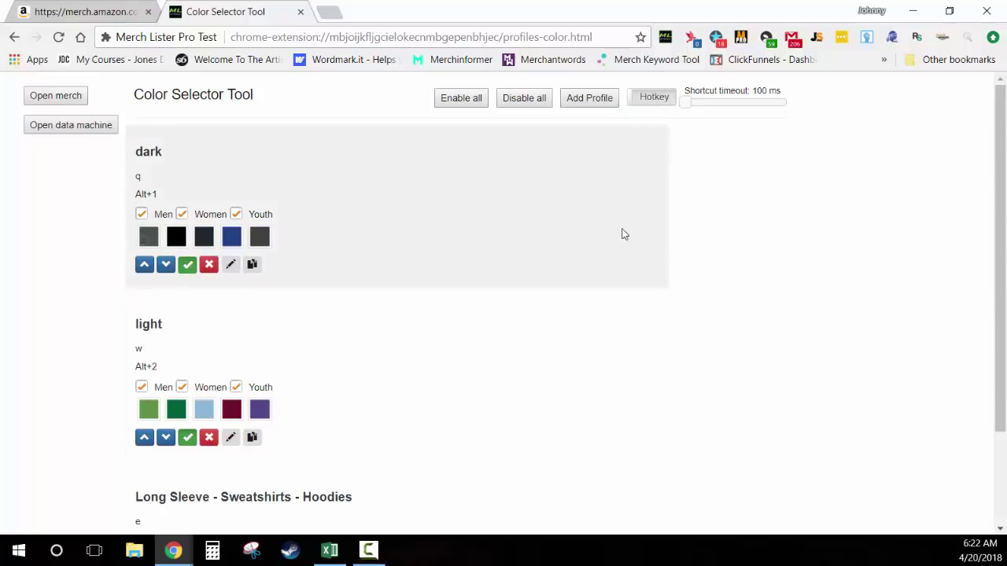
# Review the dark, light and long-sleeve color profiles, then return to the Amazon configuration page
pyautogui.scroll(-2, 438, 337)
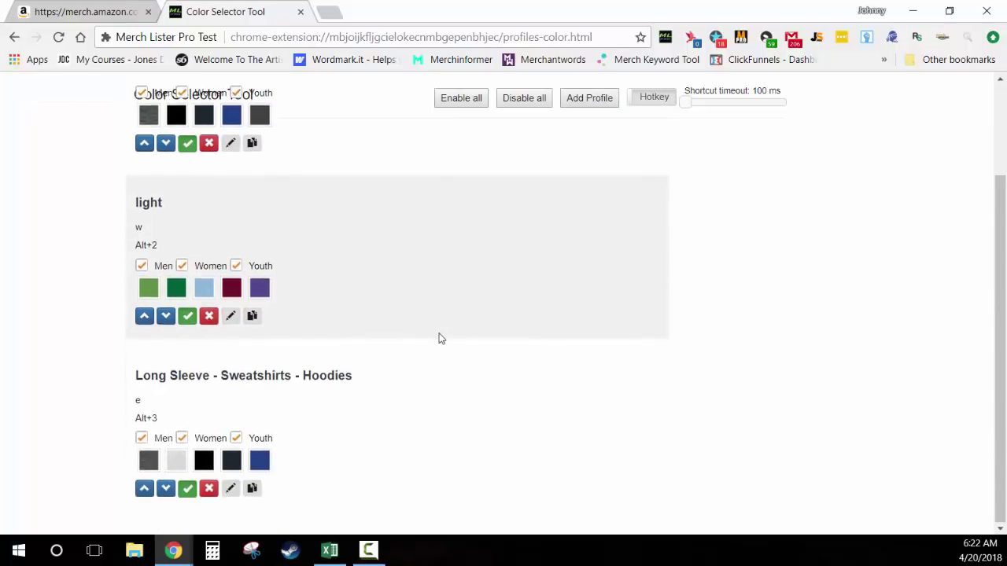
pyautogui.scroll(2, 440, 338)
pyautogui.scroll(-2, 286, 405)
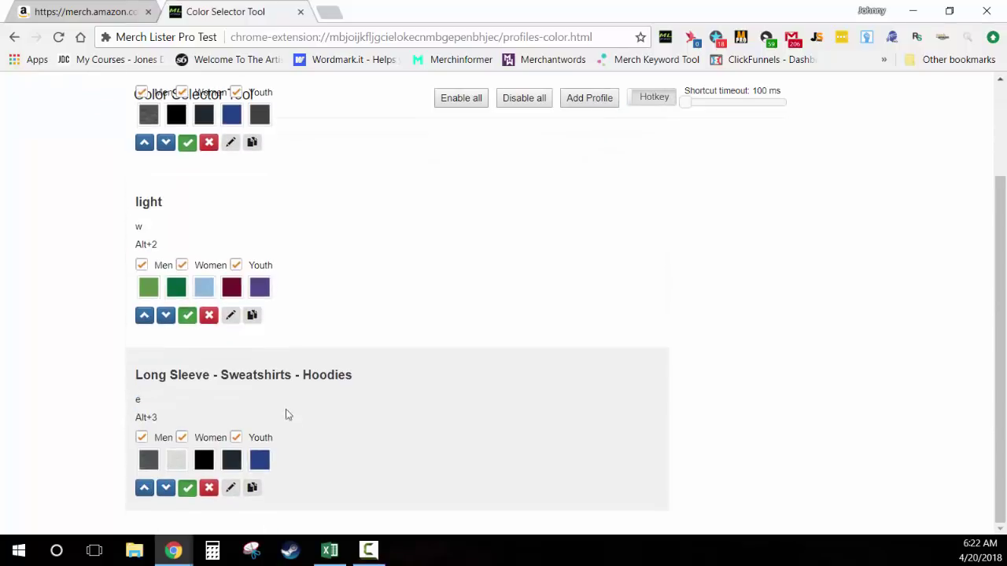
pyautogui.click(100, 14)
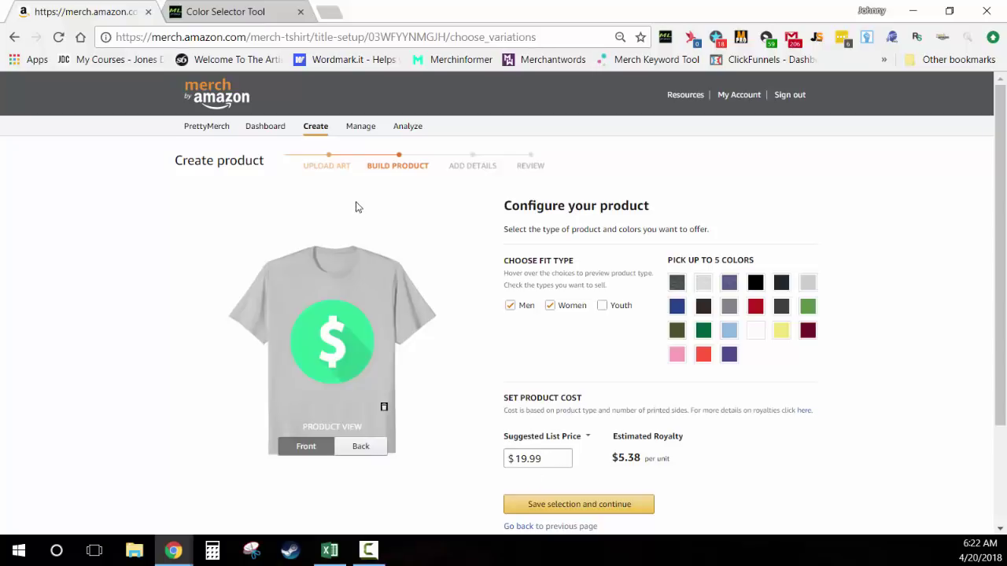
# Cycle the Alt+1/2/3 color profiles, settle on the dark colors and save the selection
pyautogui.hotkey('alt', '1')
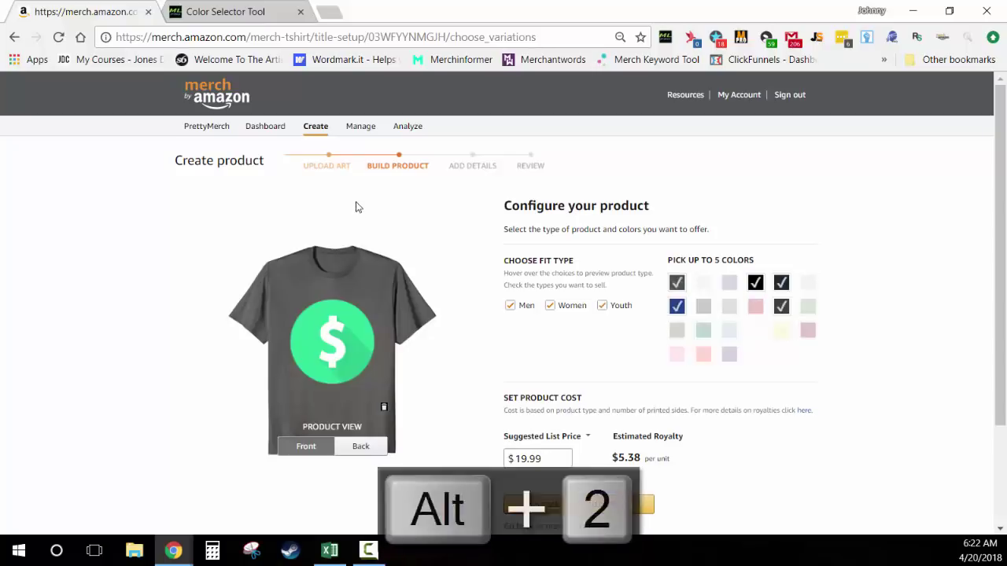
pyautogui.hotkey('alt', '2')
pyautogui.hotkey('alt', '3')
pyautogui.hotkey('alt', '1')
pyautogui.hotkey('alt', '3')
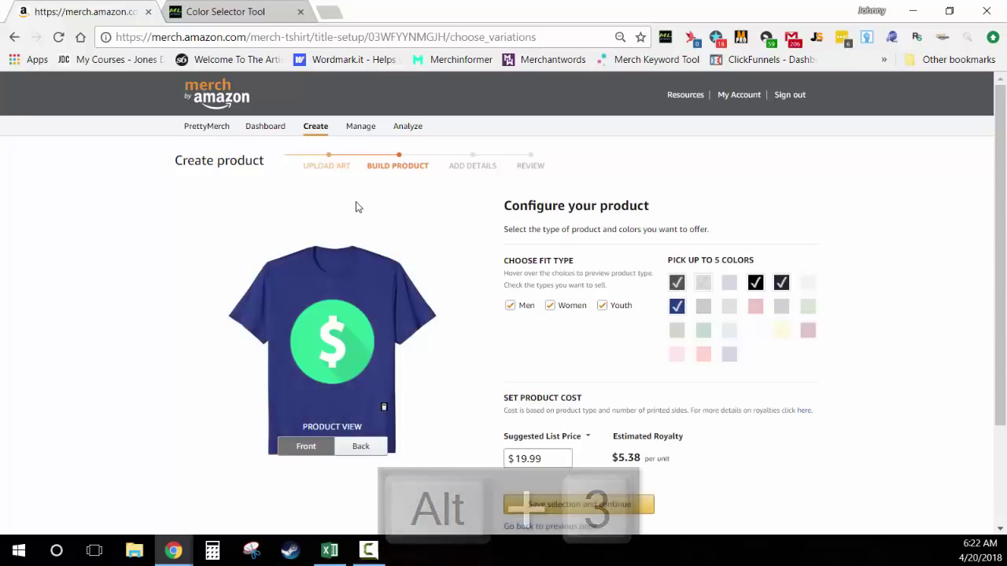
pyautogui.hotkey('alt', '2')
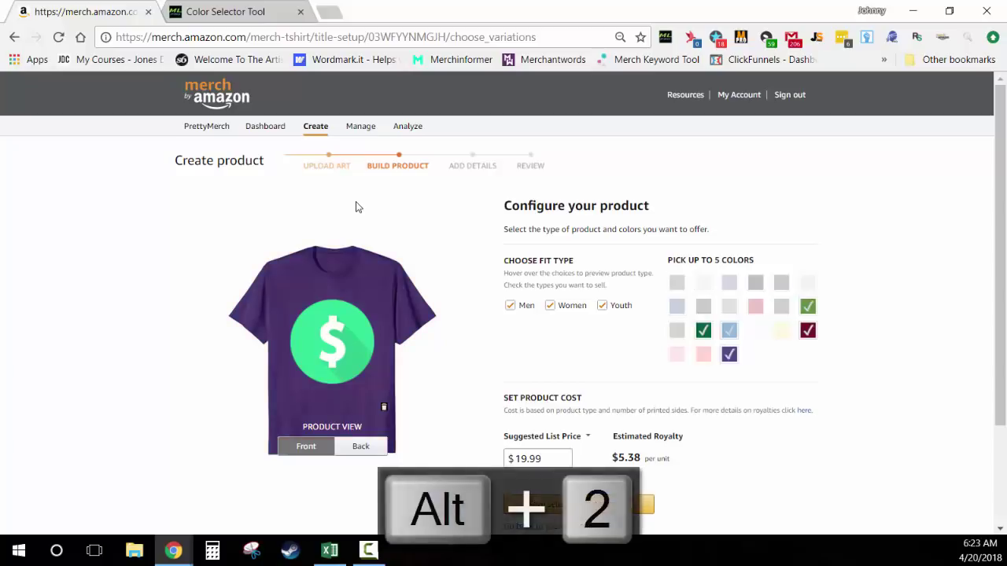
pyautogui.hotkey('alt', '1')
pyautogui.hotkey('ctrl', 'Return')
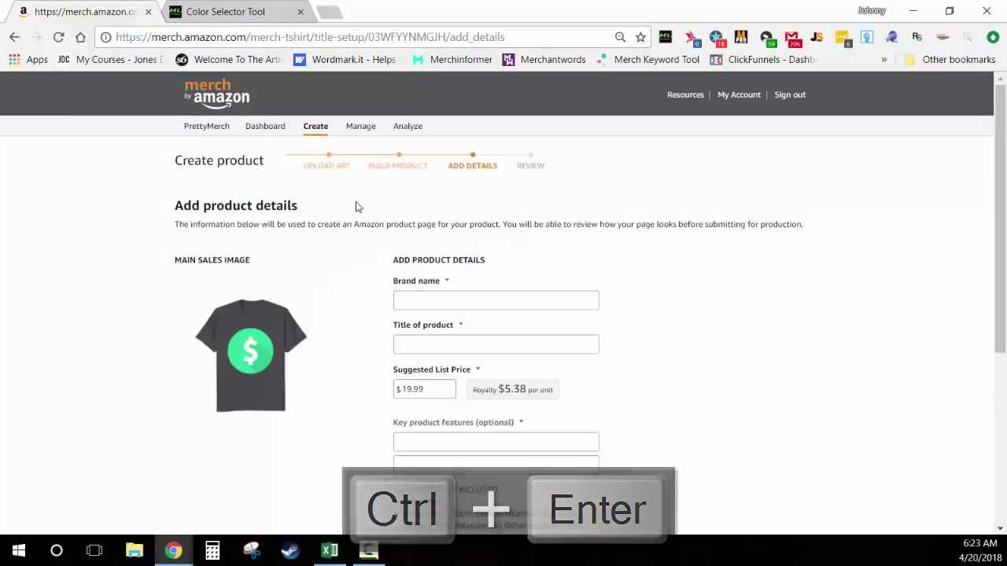
# Fill details from the Money Machine Shirt profile, save, and publish the shirt for review
pyautogui.hotkey('alt', '1')
pyautogui.hotkey('ctrl', 'Return')
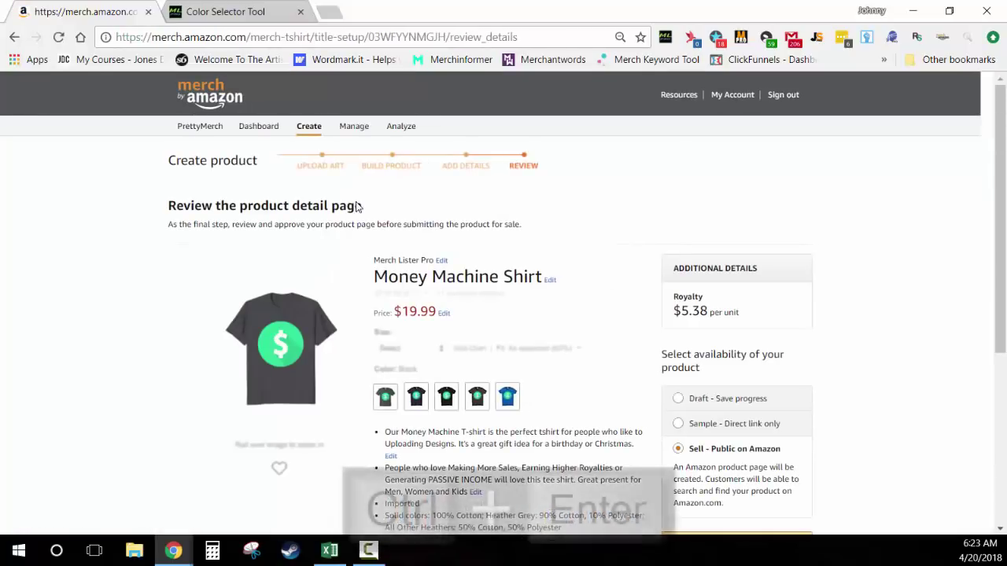
pyautogui.hotkey('ctrl', 'Return')
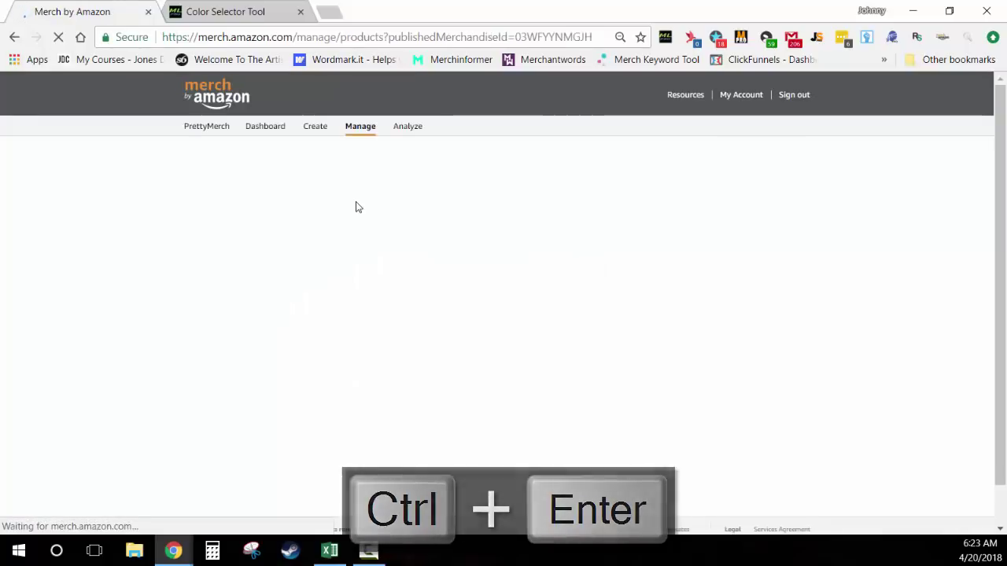
# Go from the Color Selector Tool tab through the Data Machine page to the Merch profiles page
pyautogui.click(241, 16)
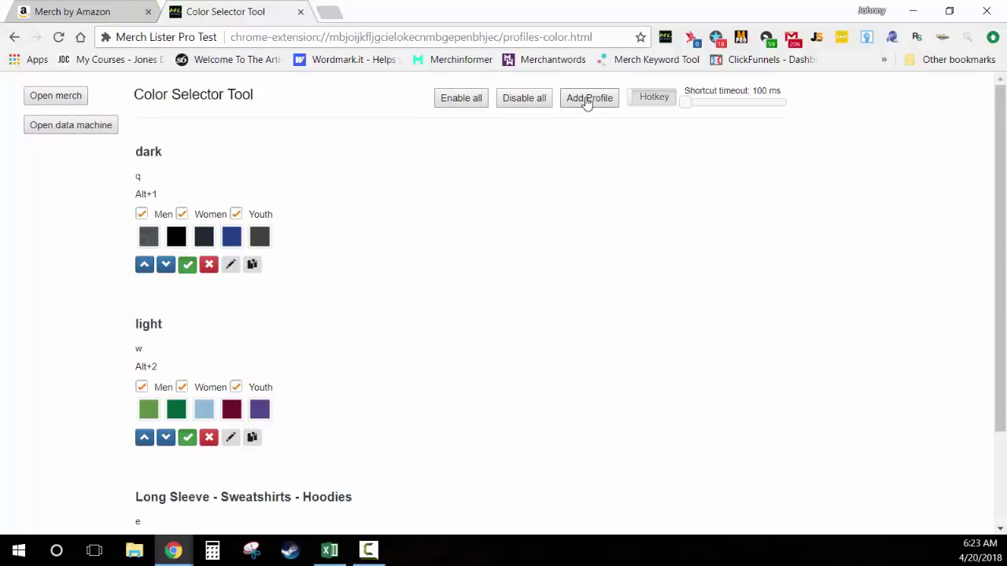
pyautogui.click(70, 123)
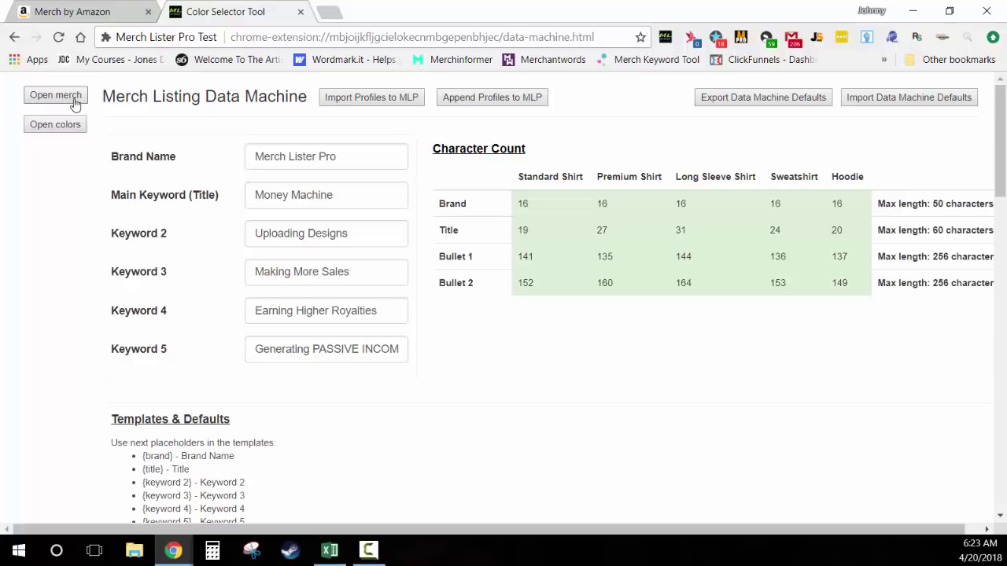
pyautogui.click(73, 101)
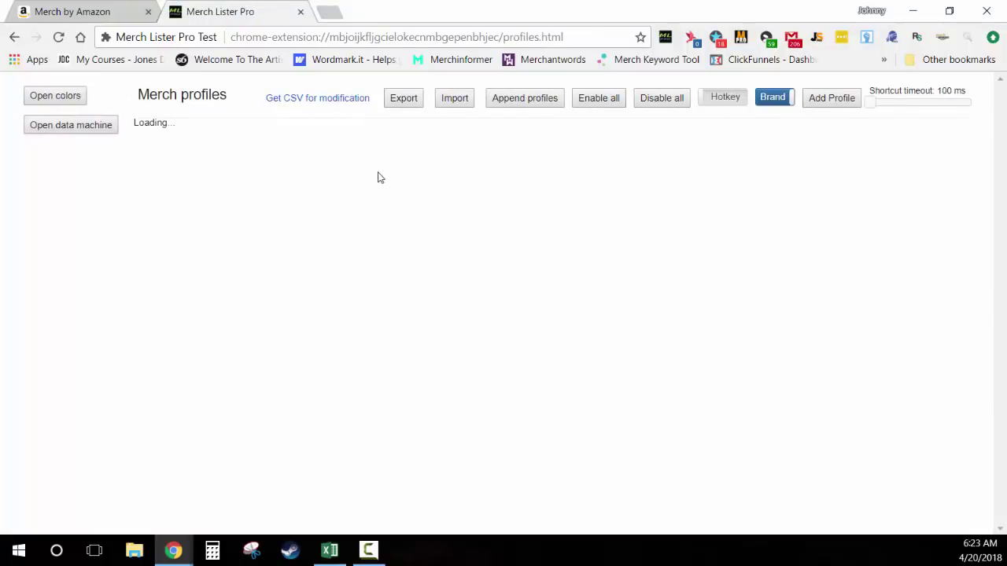
# Turn off the import confirmation with Don't show again, cancelling the import file dialog twice
pyautogui.click(451, 101)
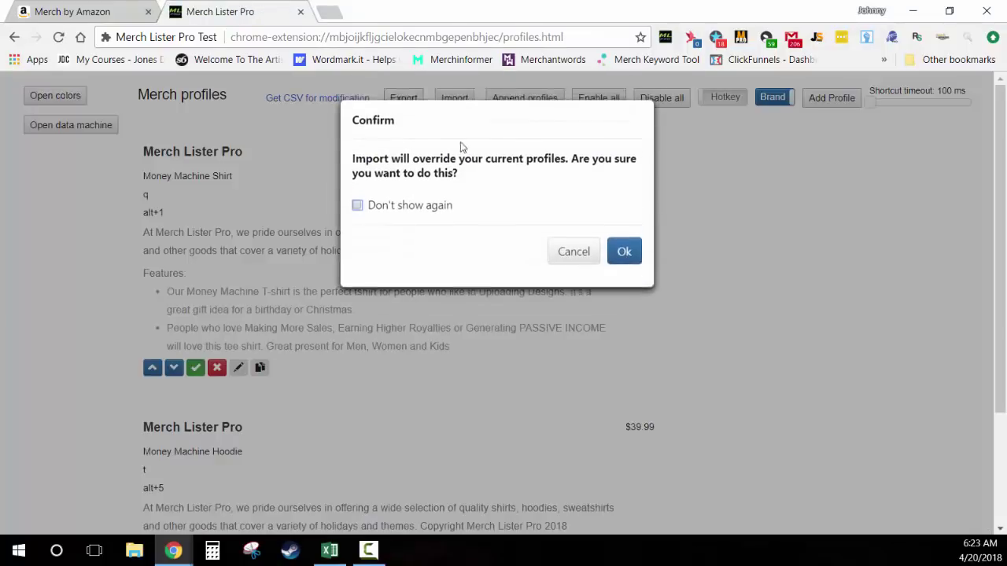
pyautogui.click(357, 202)
pyautogui.click(633, 252)
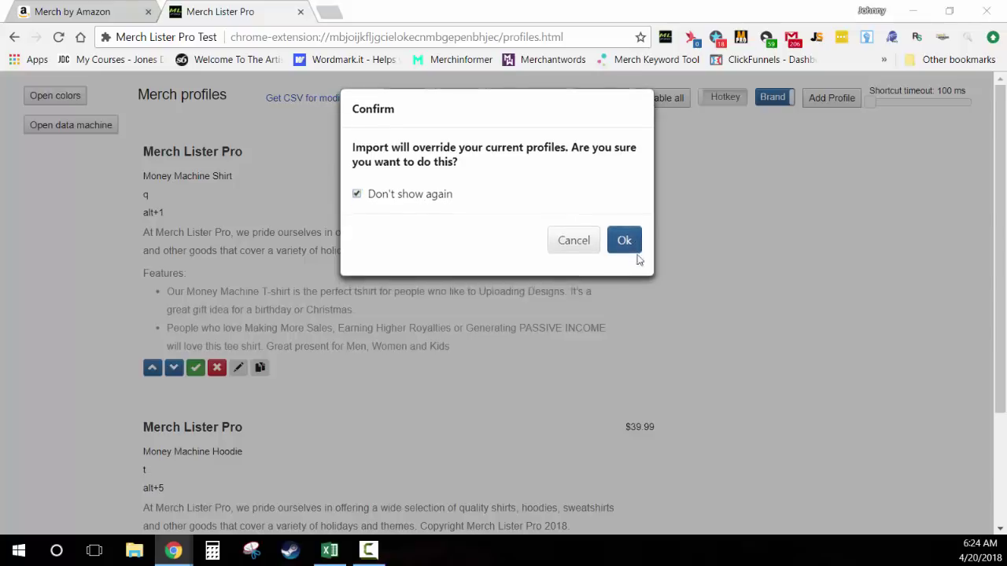
pyautogui.click(954, 509)
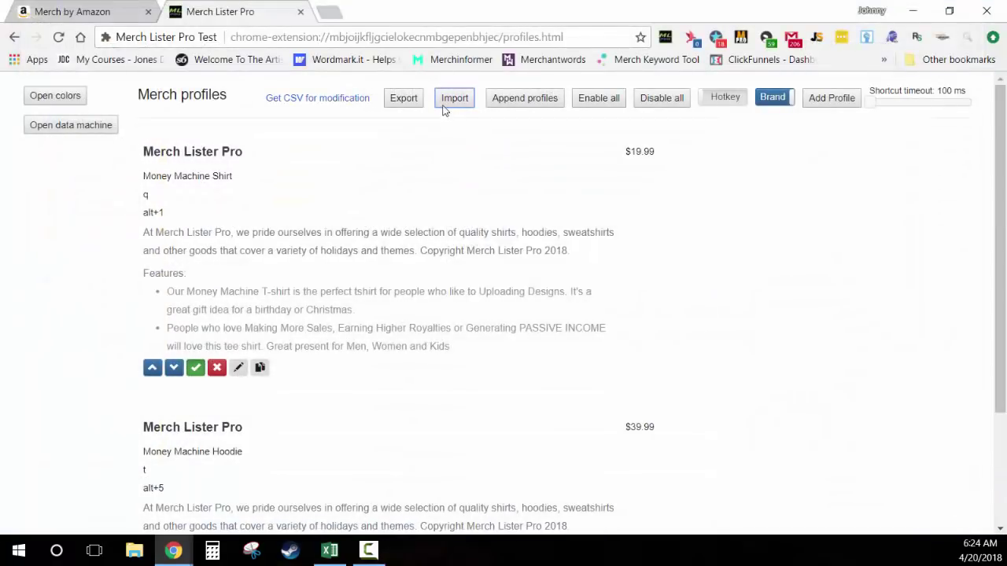
pyautogui.click(453, 99)
pyautogui.click(951, 511)
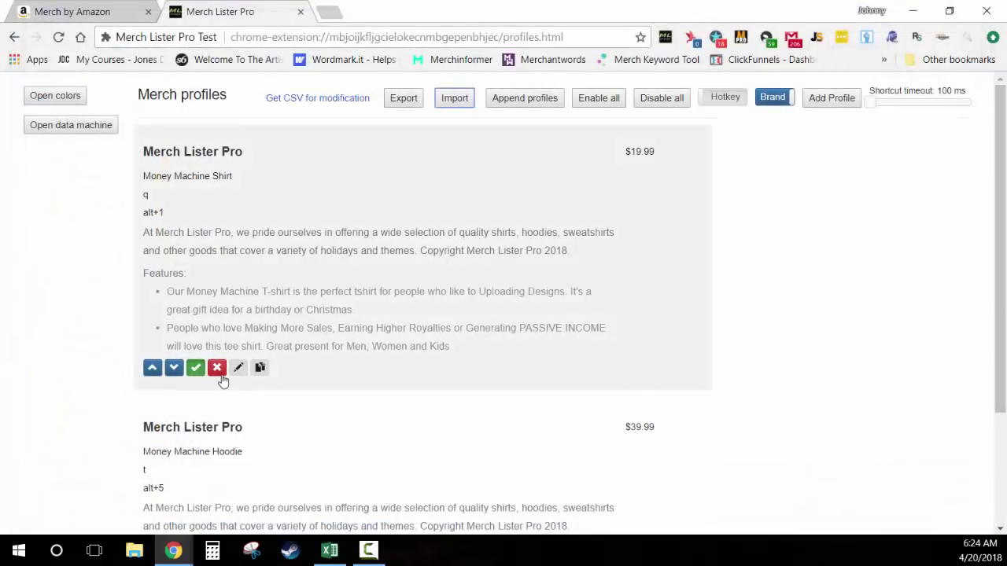
# Delete the Money Machine Shirt profile, disabling the delete confirmation, then delete the Hoodie profile
pyautogui.click(218, 372)
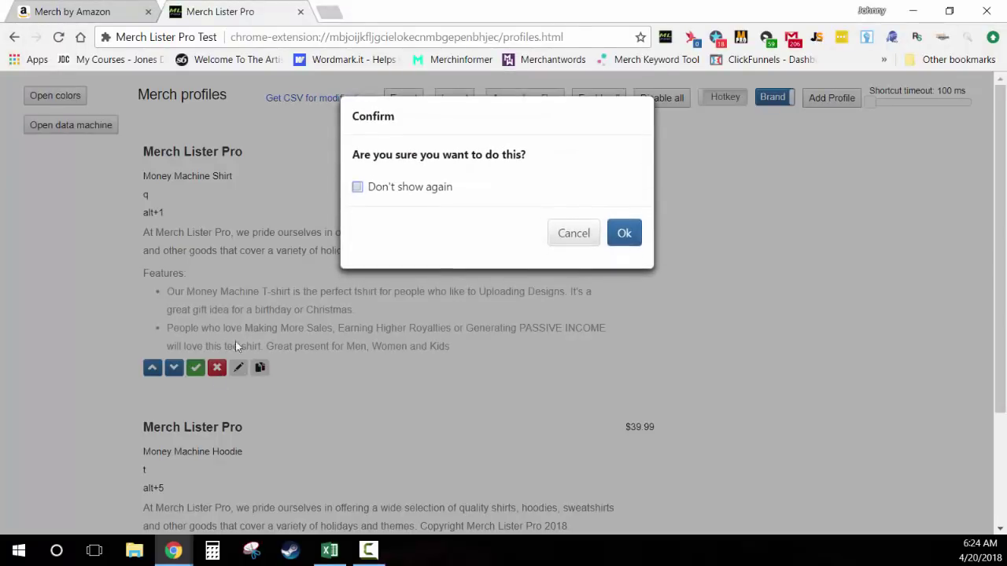
pyautogui.click(371, 189)
pyautogui.click(622, 232)
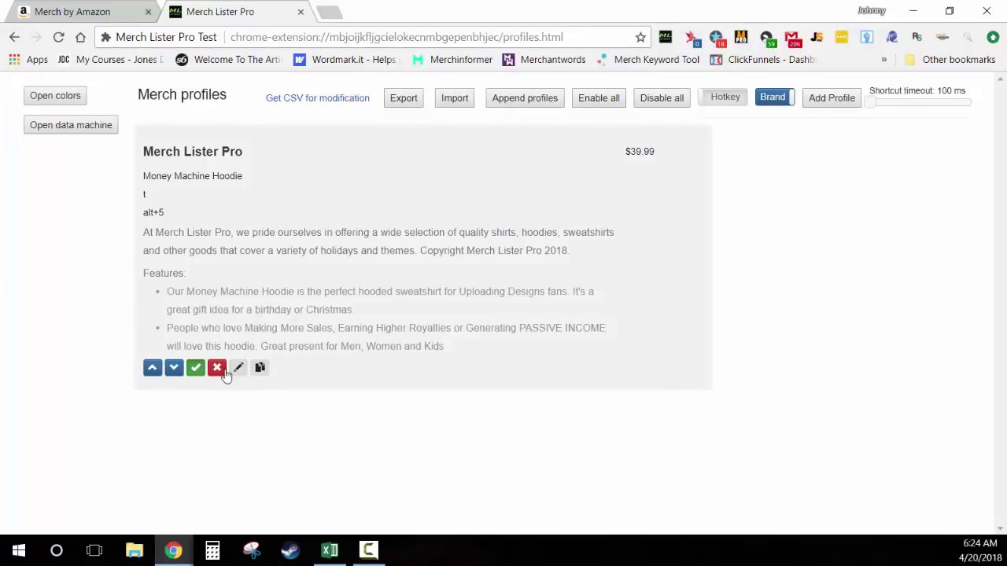
pyautogui.click(219, 370)
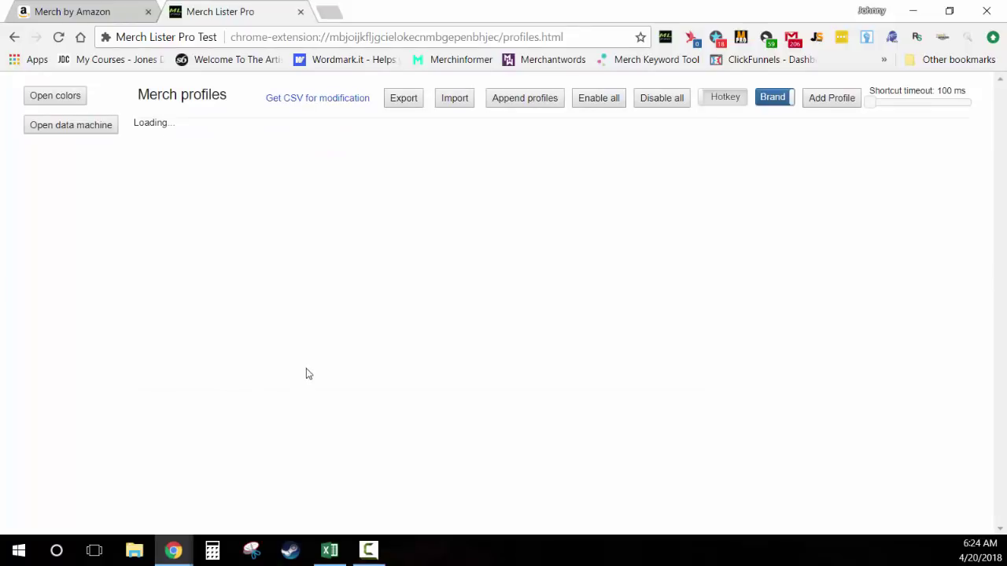